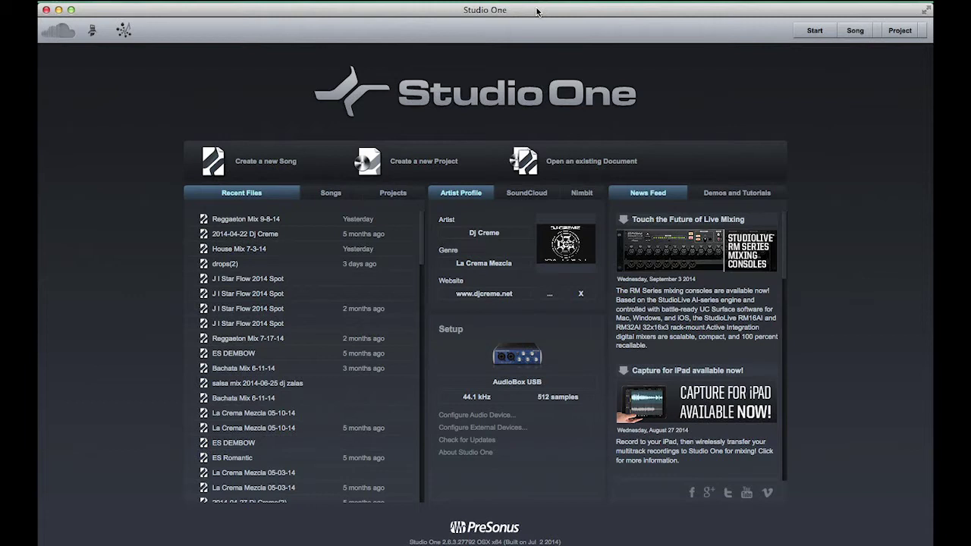
- Create a new song titled 'Mixes Template' with a song length of 12:00 minutes
click(267, 161)
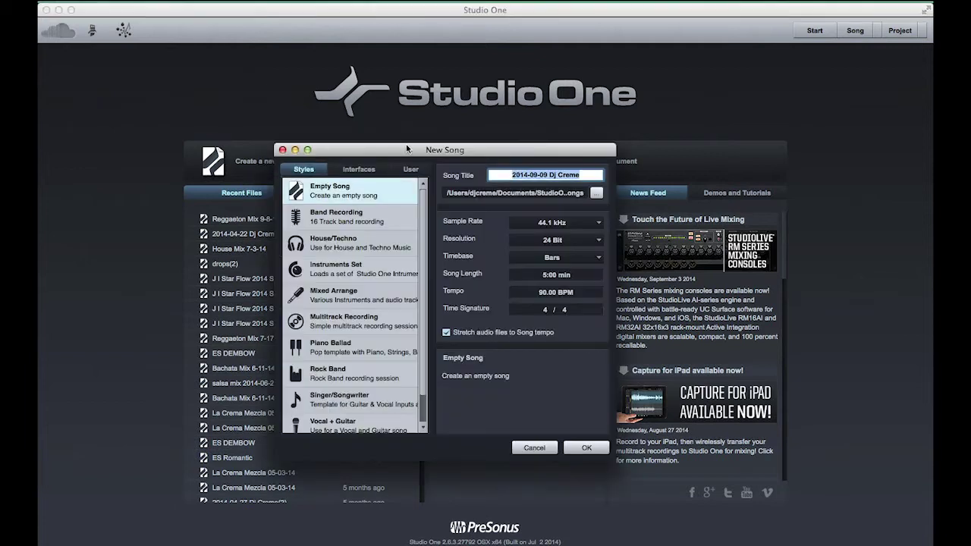
key(BackSpace)
text(Mix)
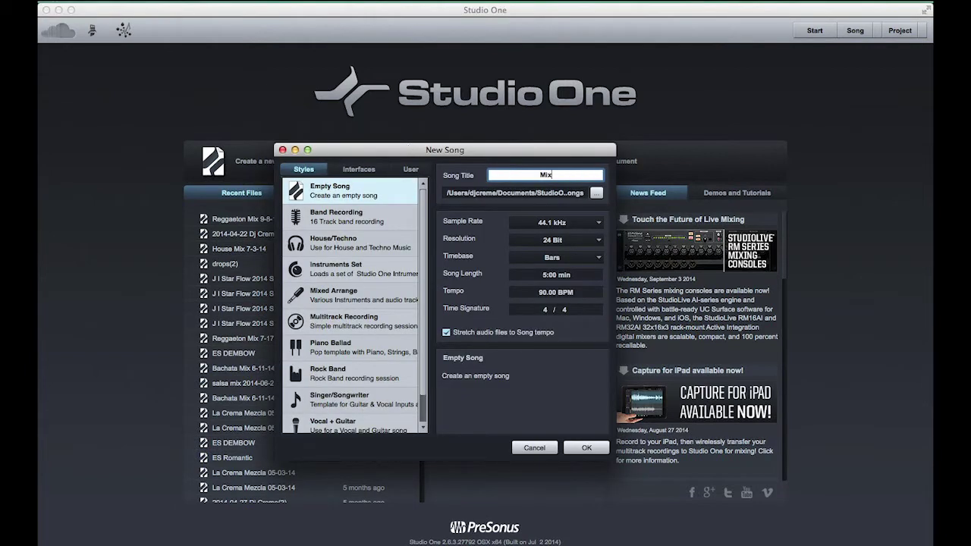
text(es Template)
click(550, 274)
text(12)
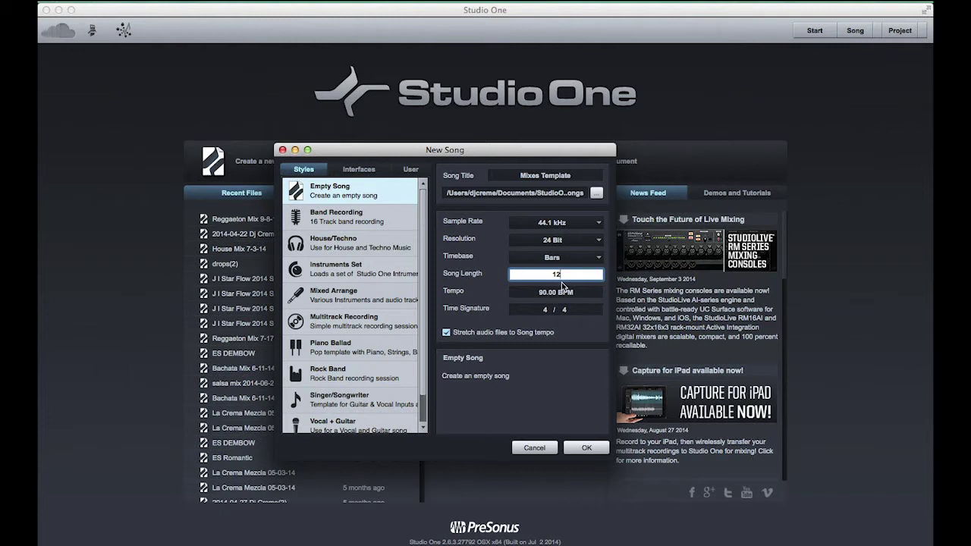
key(Return)
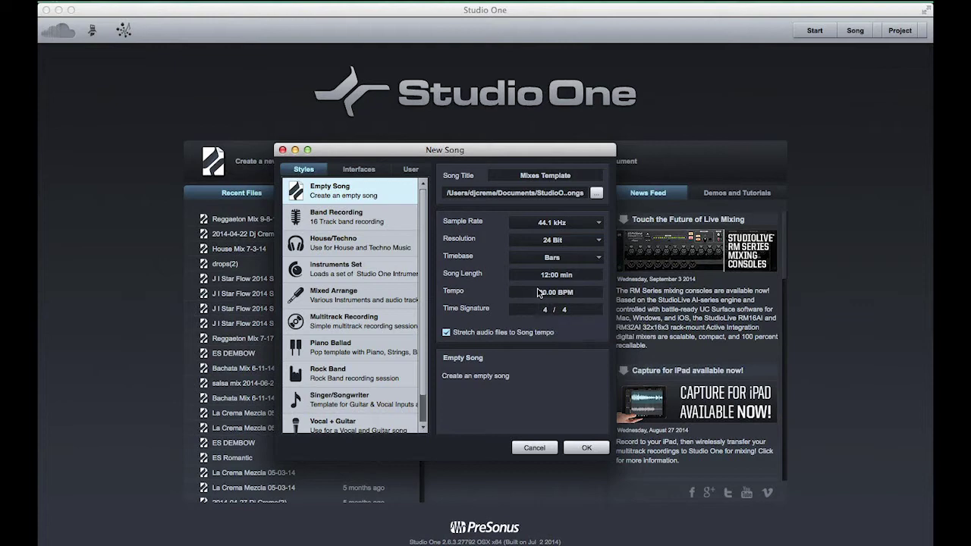
click(590, 449)
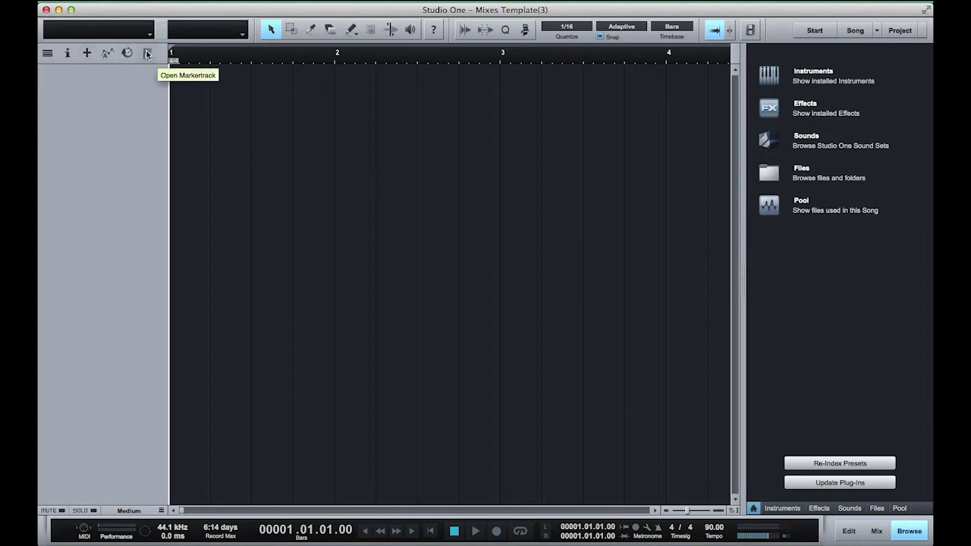
- Add five stereo audio tracks named Songs 1 through Songs 5
click(88, 54)
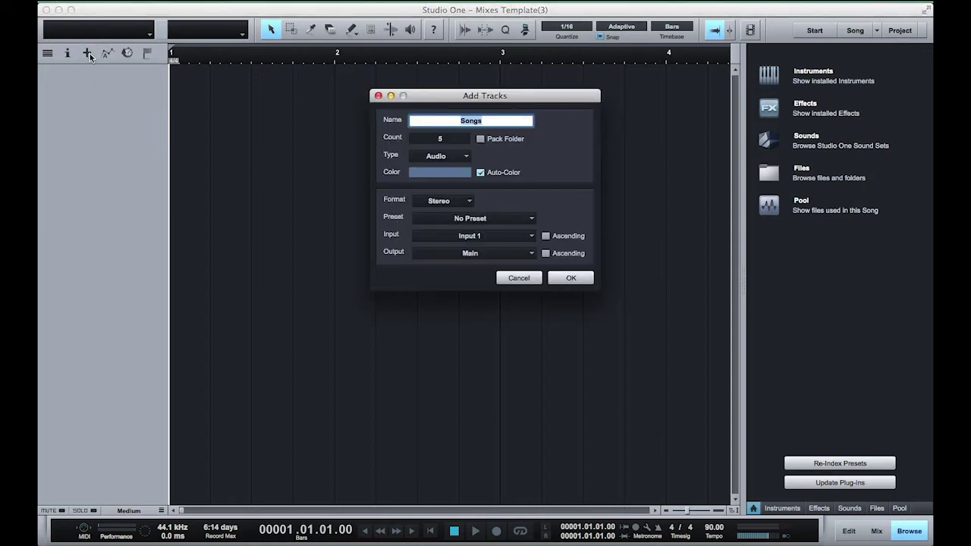
click(442, 141)
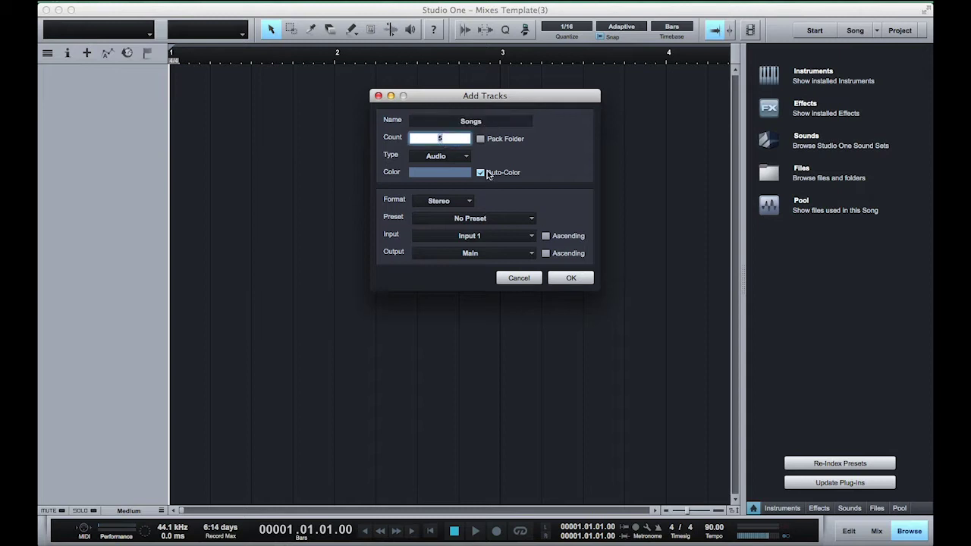
click(475, 204)
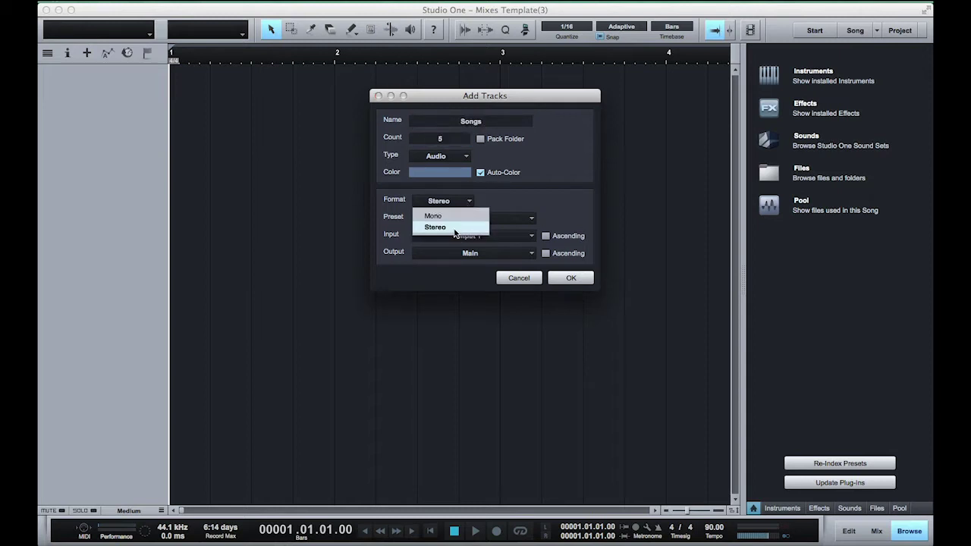
click(454, 229)
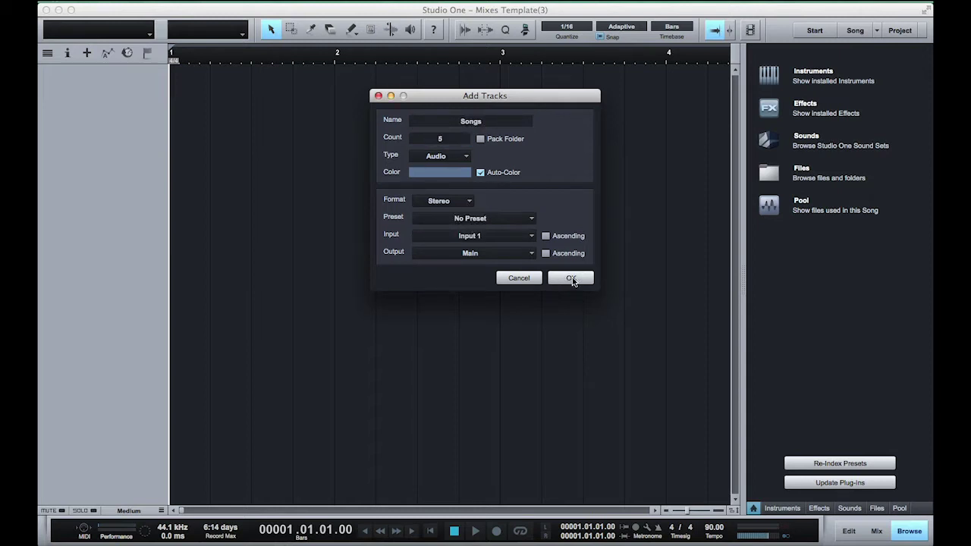
click(571, 278)
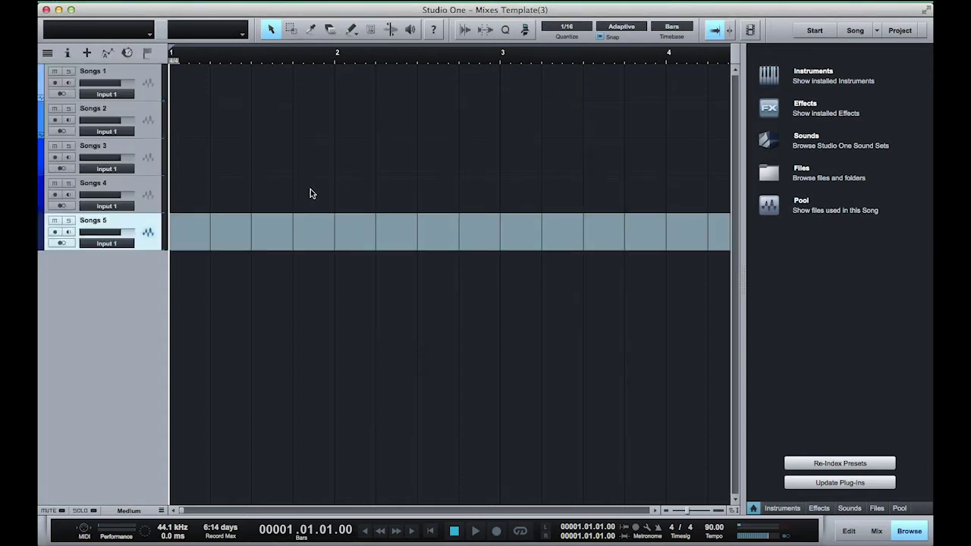
- Select all five Songs tracks and create a bus fed by them
click(147, 92)
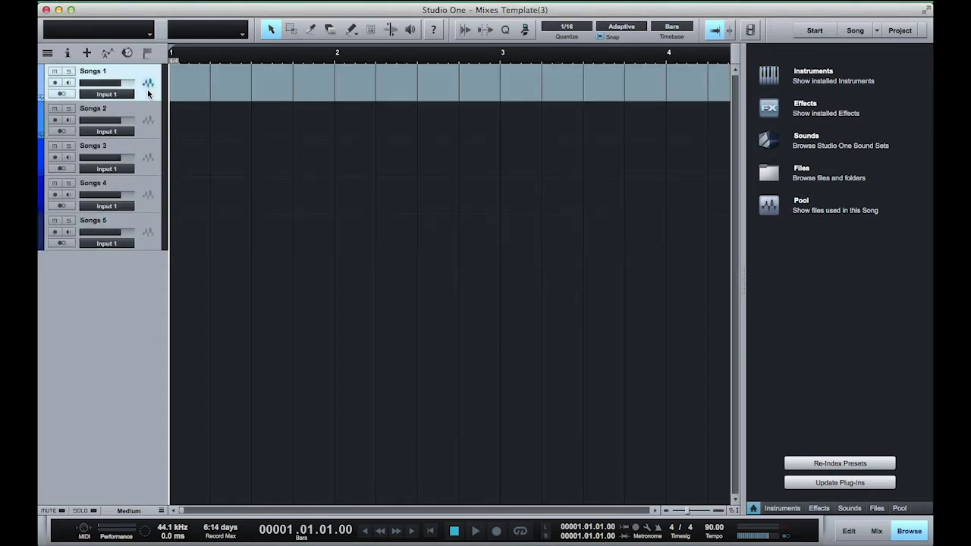
shift+click(151, 230)
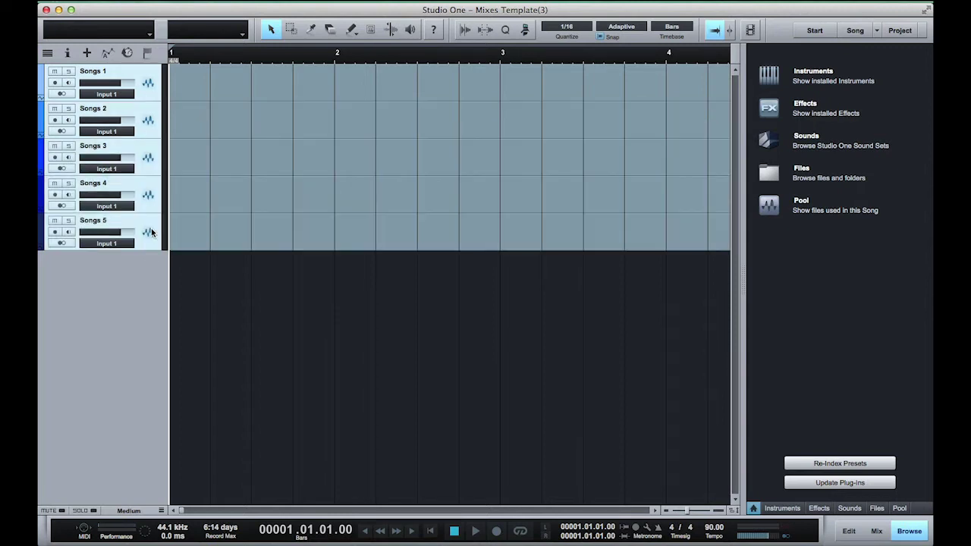
right_click(151, 228)
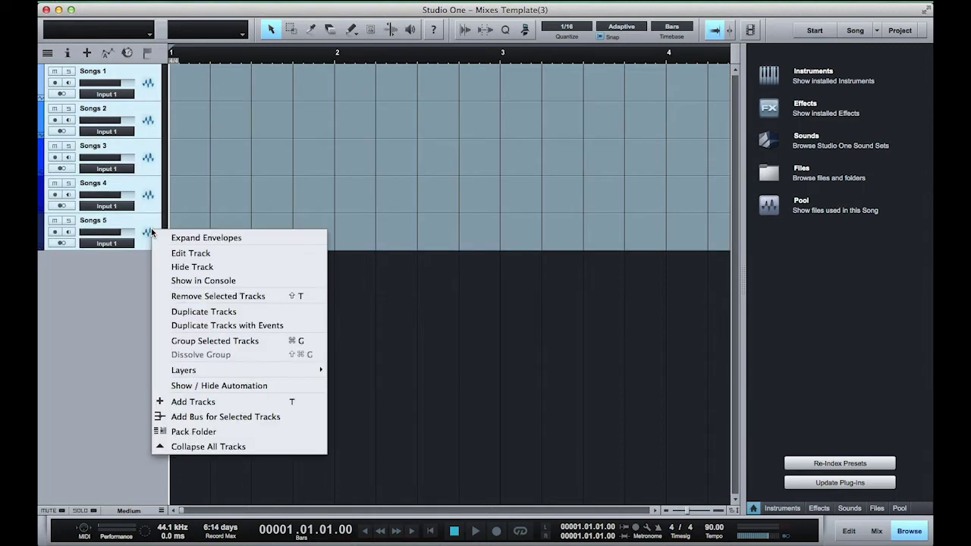
click(238, 419)
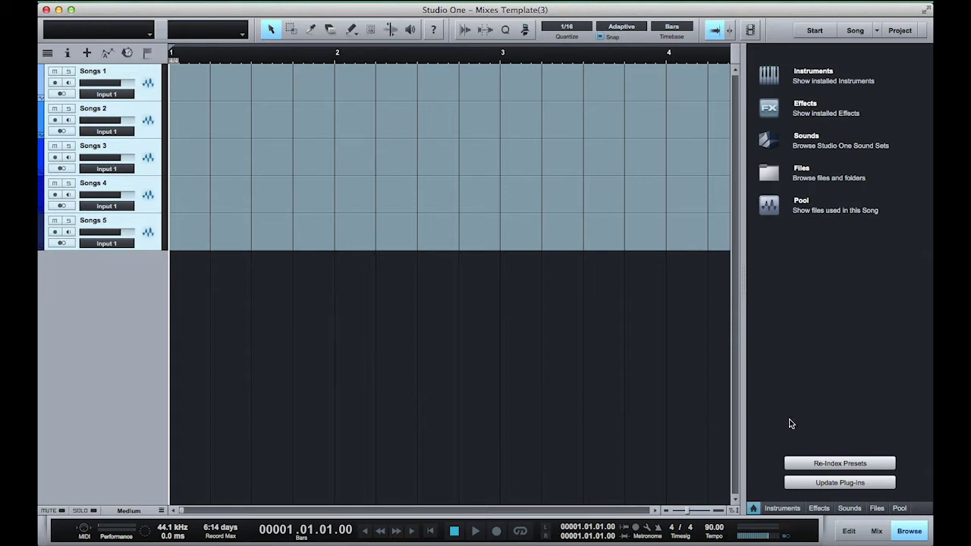
- In the mixer, rename the Bus 1 channel to MUSIC and show the inspector
click(876, 532)
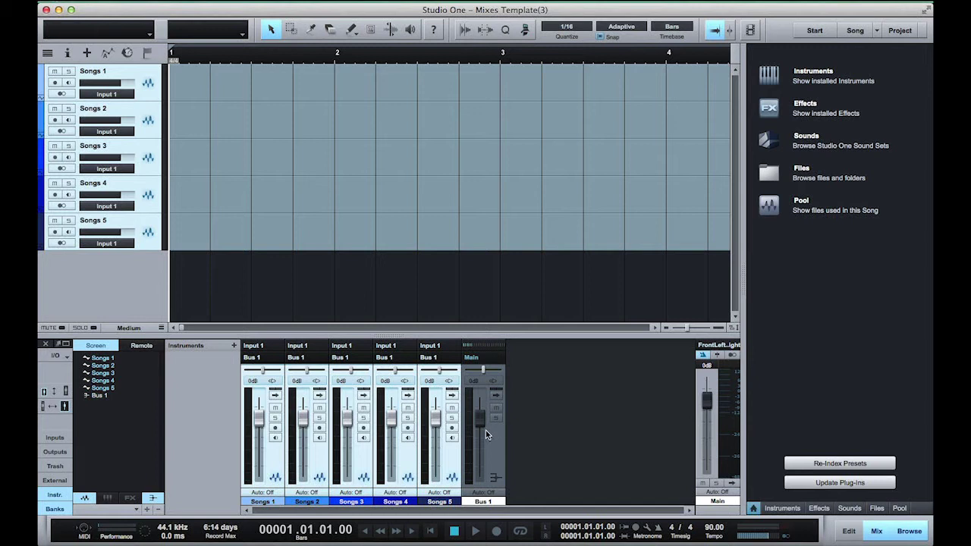
double_click(484, 503)
text(MUSIC)
key(Return)
key(F4)
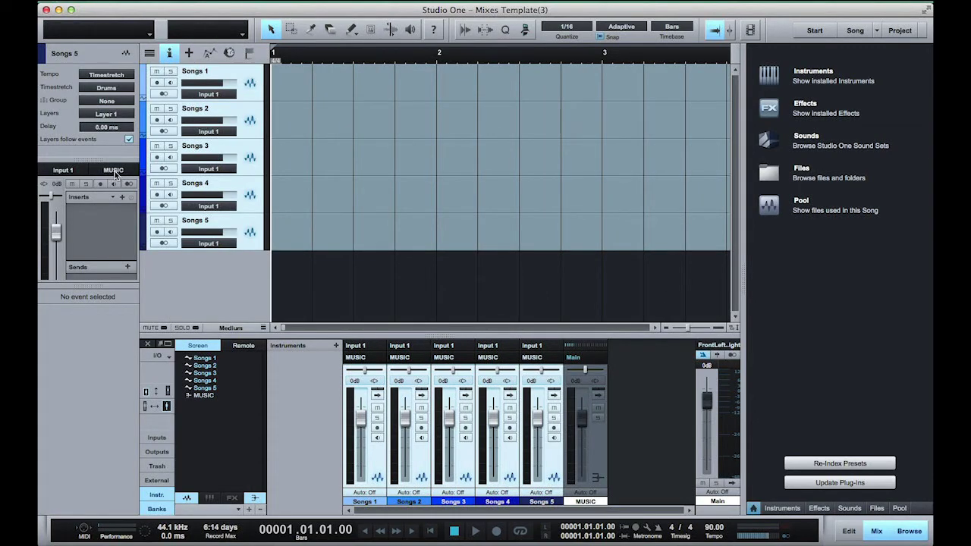
- Insert a Compressor on the MUSIC bus with the Misc > TALK OVER SD preset
click(599, 394)
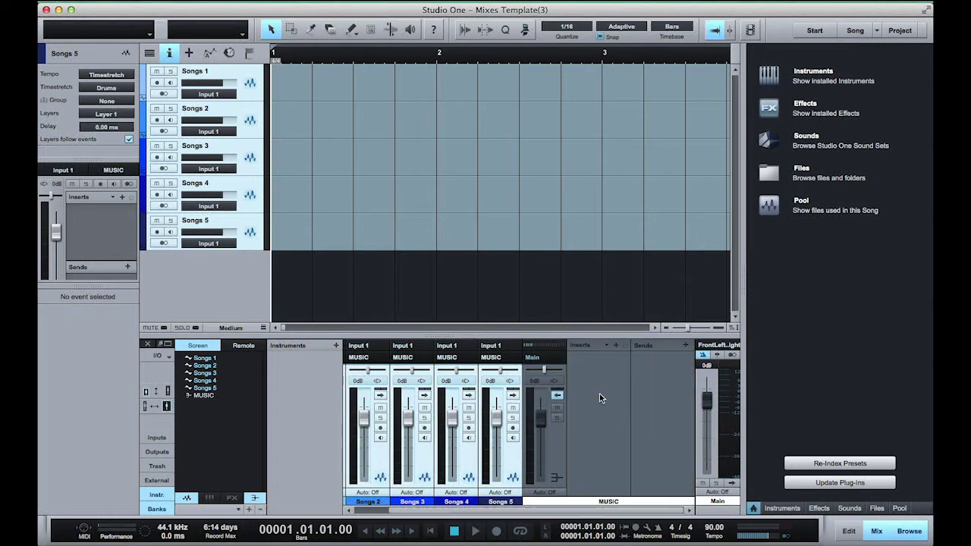
click(615, 345)
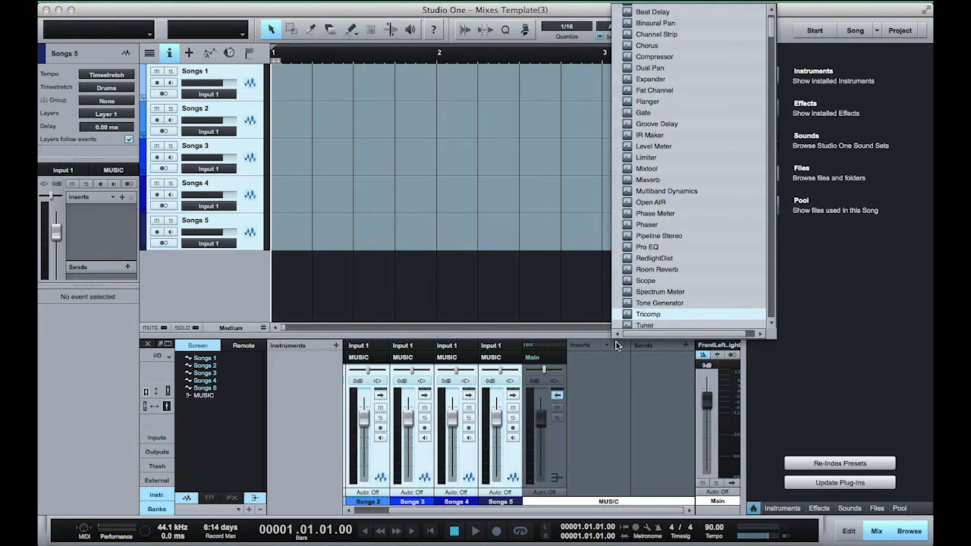
click(656, 58)
click(398, 113)
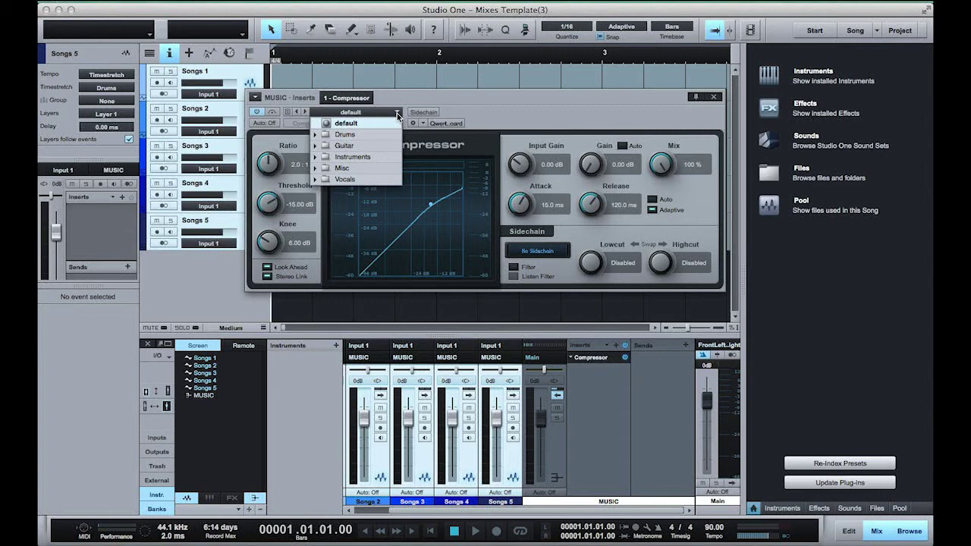
click(363, 169)
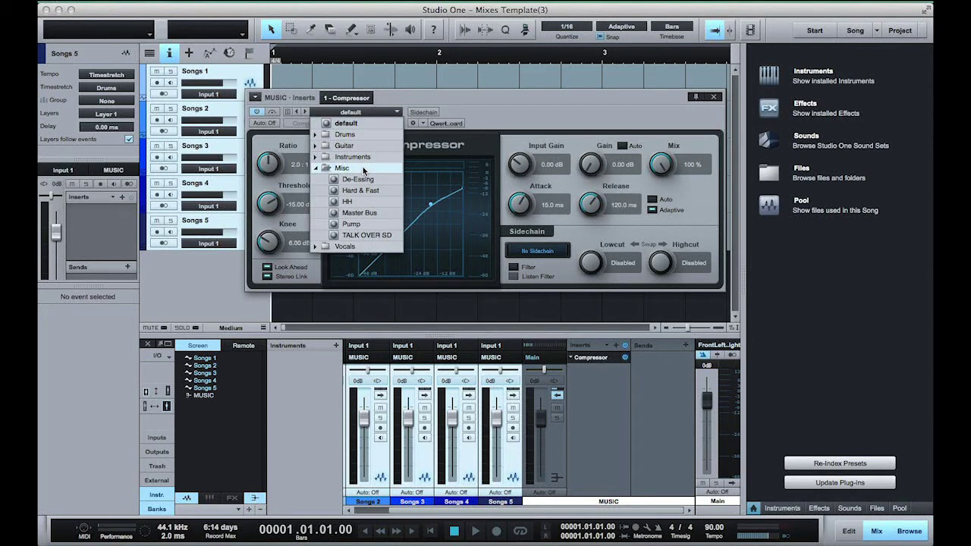
click(387, 236)
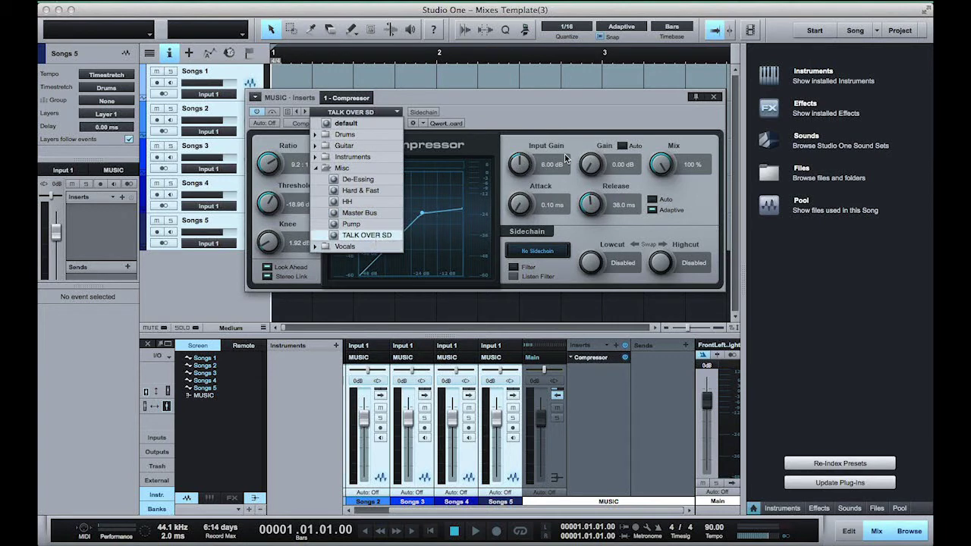
click(374, 235)
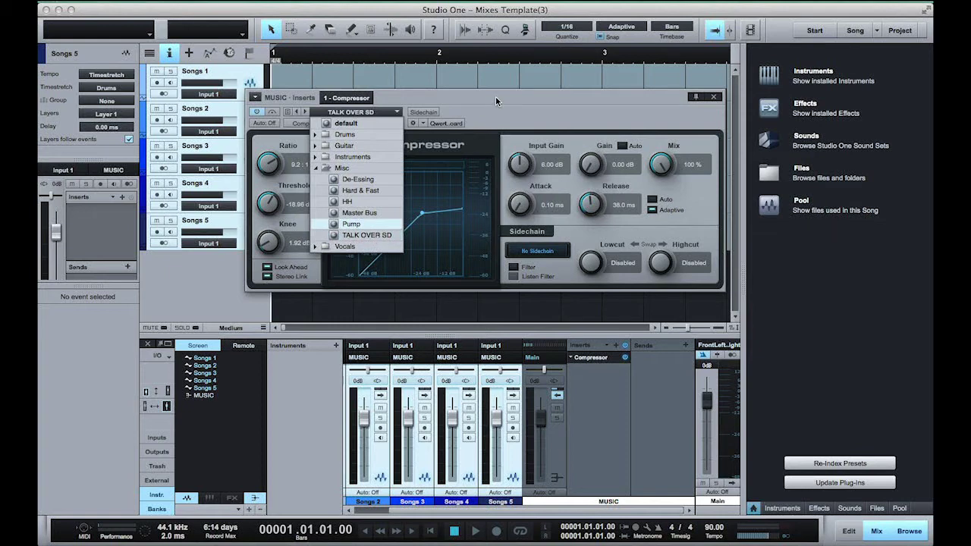
click(714, 98)
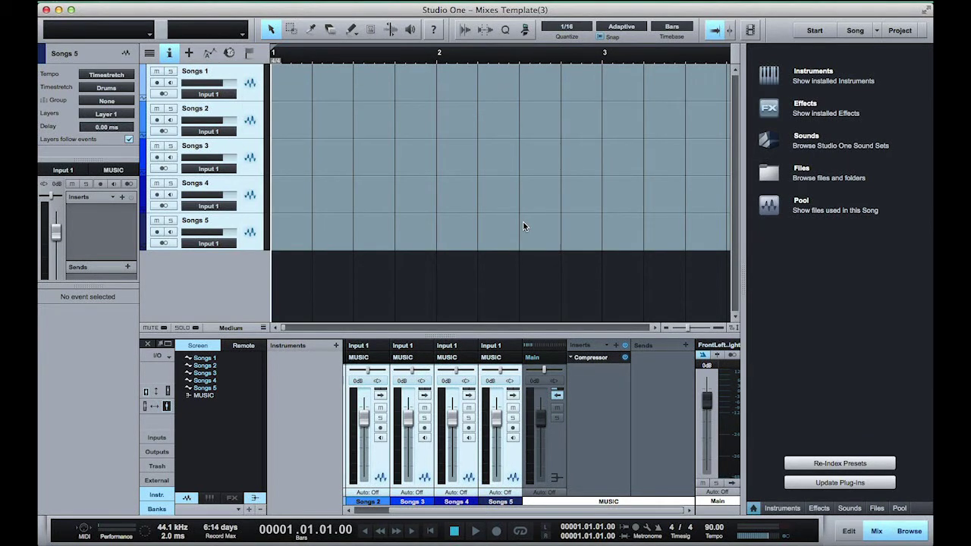
- Import the two DJ Creme drop MP3s from the file browser as new tracks
click(877, 508)
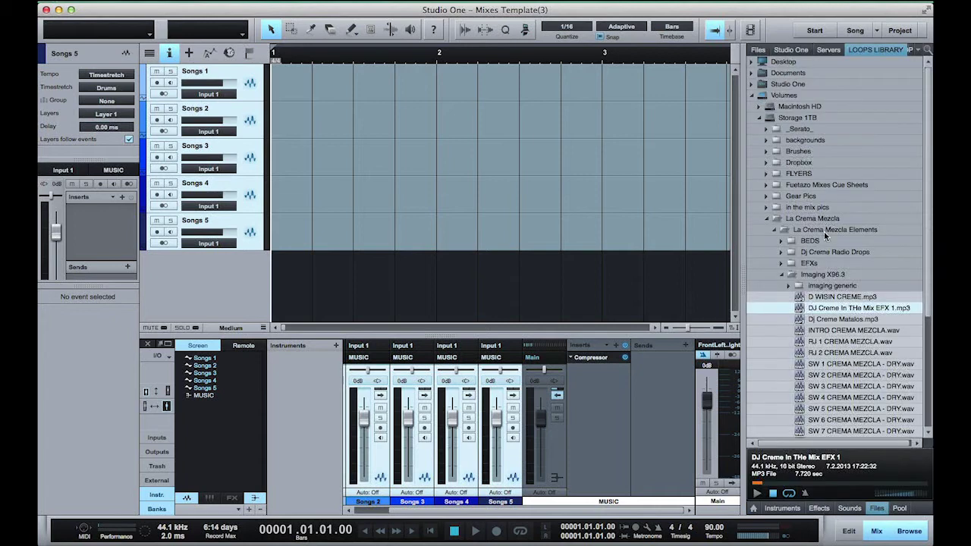
key(Down)
shift+click(832, 310)
drag(832, 310, 600, 277)
- Move both DJ drop clips to bar 274 near the end of the song
key(shift+z)
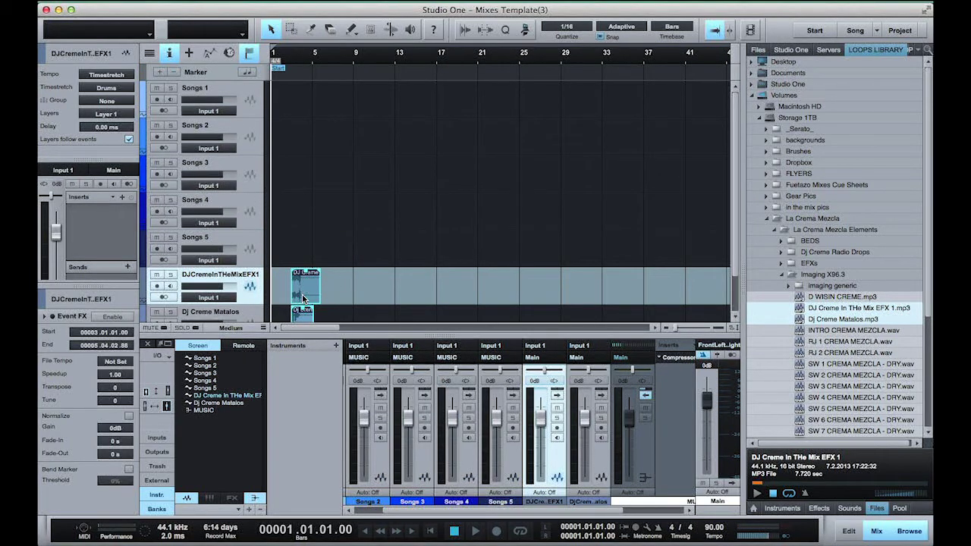
drag(302, 298, 718, 285)
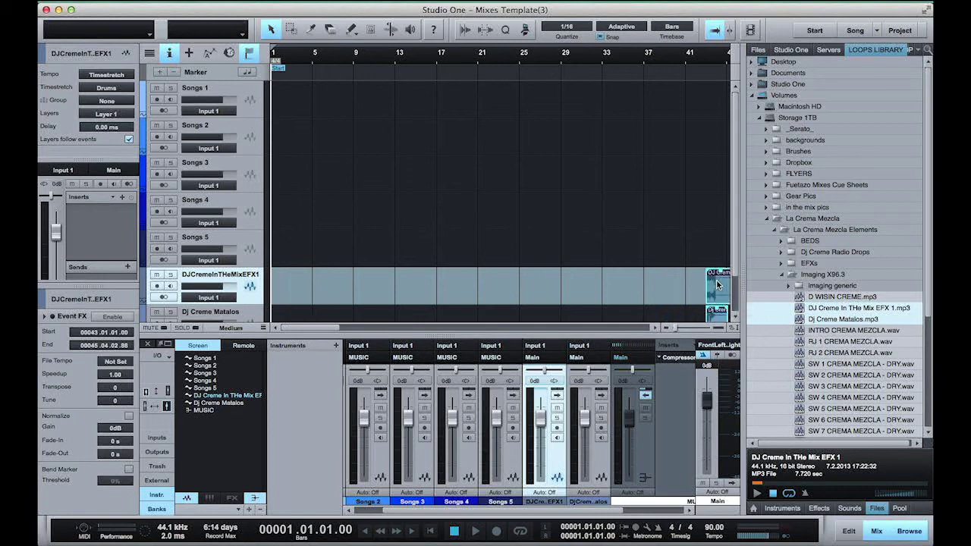
key(shift+z)
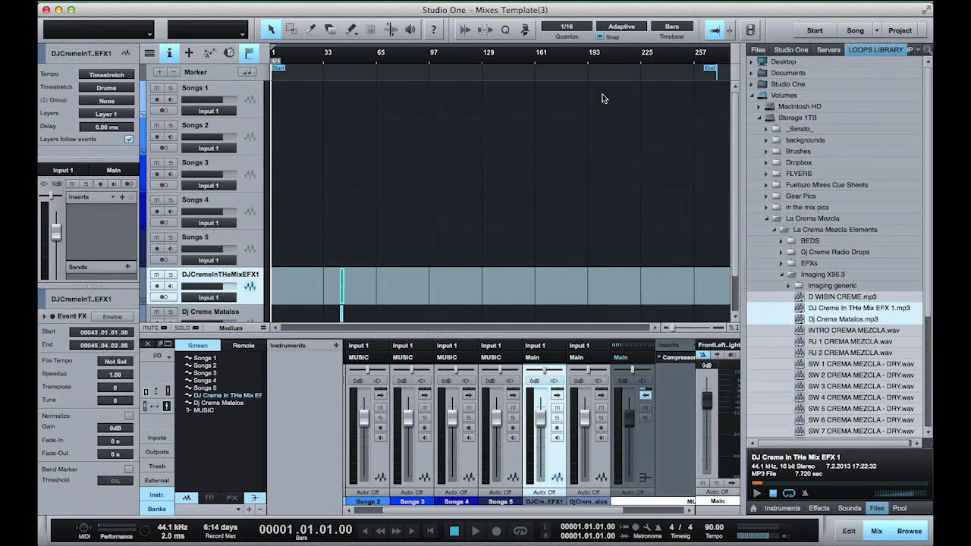
click(714, 58)
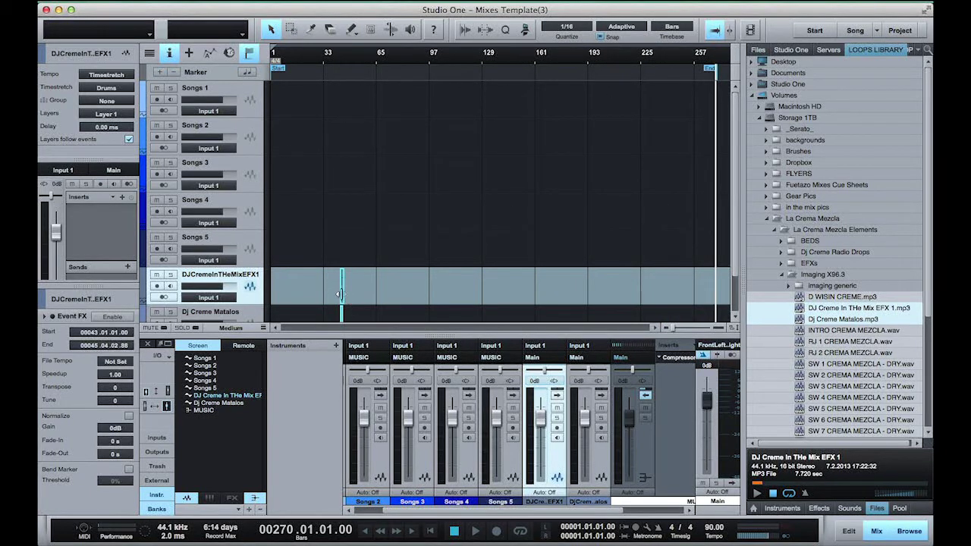
drag(342, 291, 722, 291)
scroll(386, 220, down, 2)
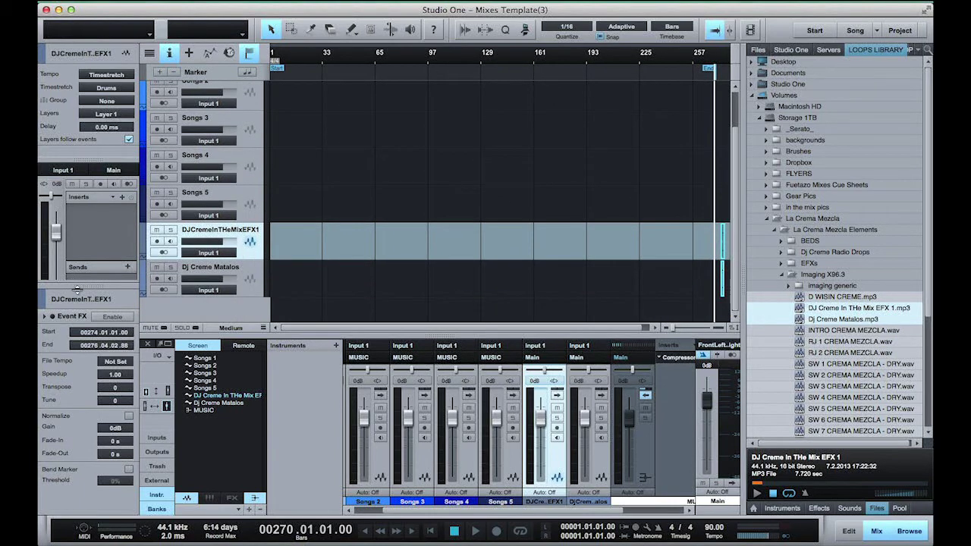
drag(77, 289, 91, 388)
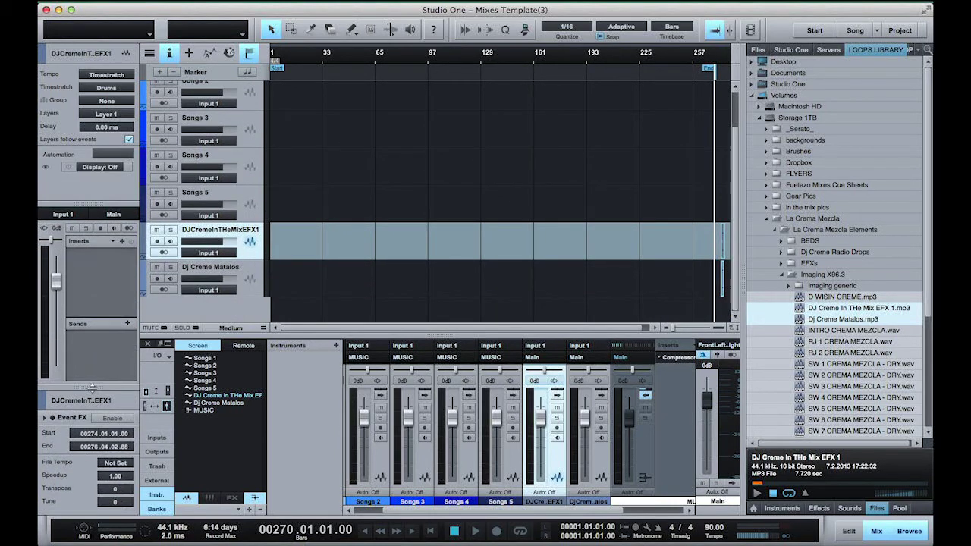
- Add sends from both DJ drop tracks to Sidechain - MUSIC - Inserts - 1 - Compressor
click(128, 323)
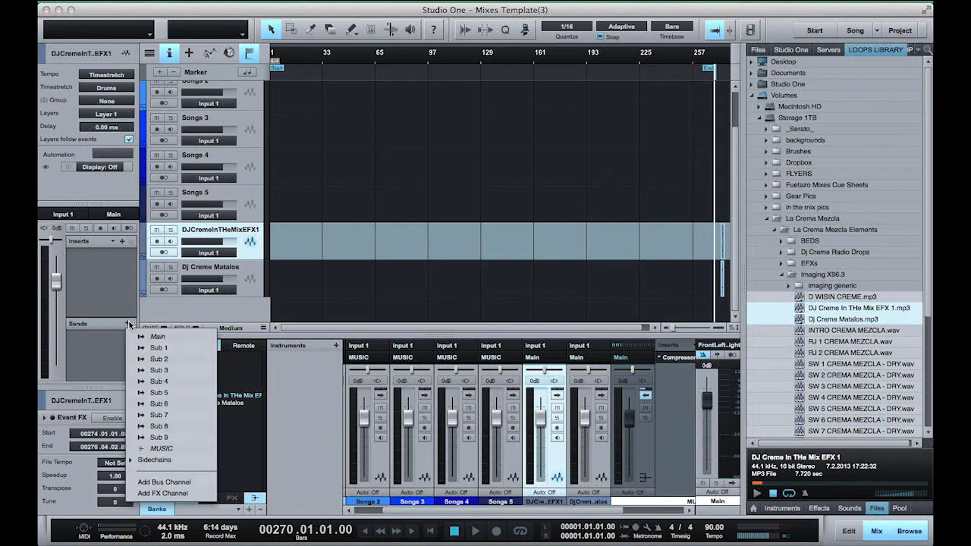
click(163, 459)
click(255, 281)
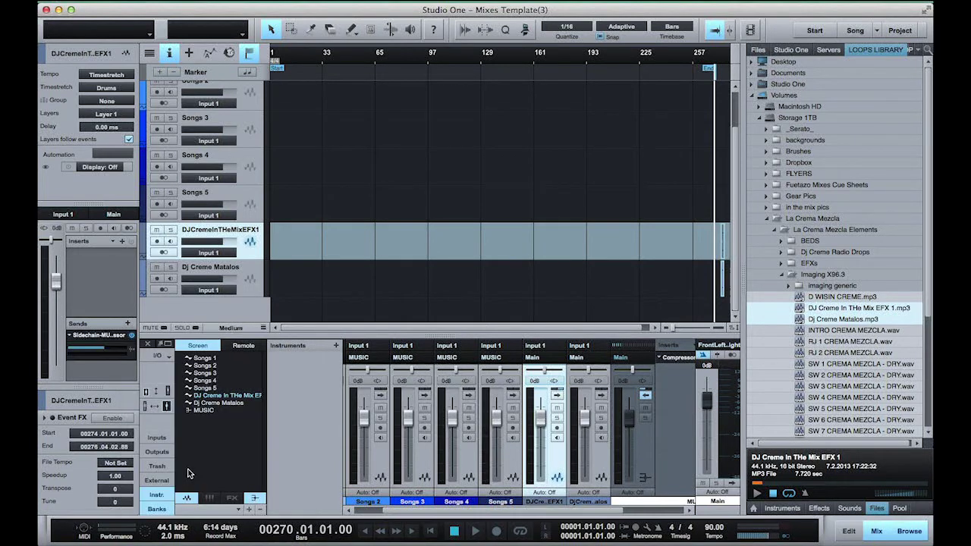
click(256, 281)
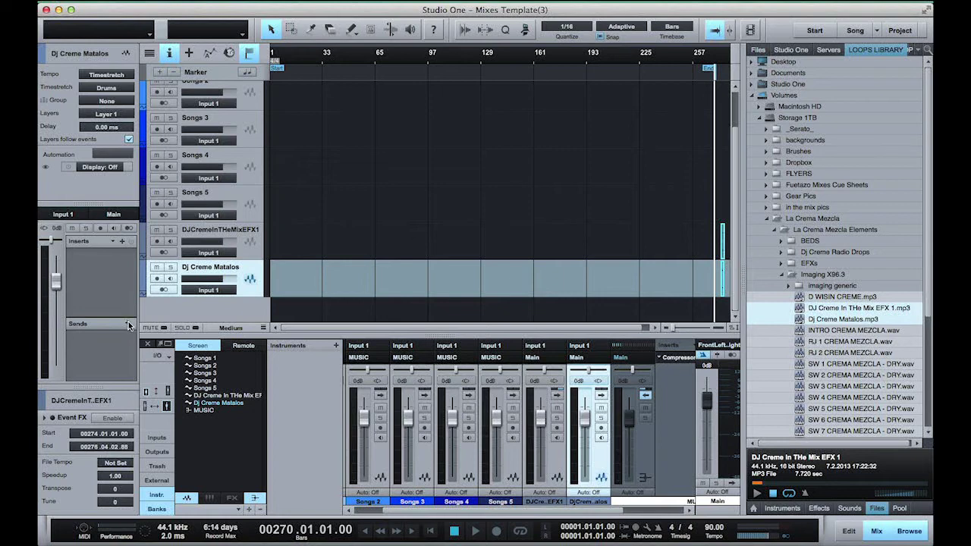
click(127, 323)
mouse_move(160, 466)
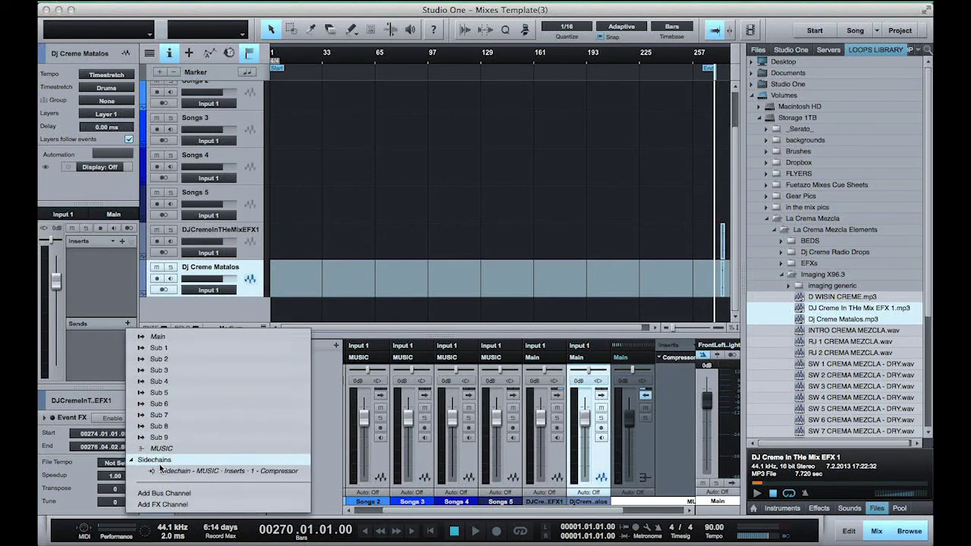
click(208, 468)
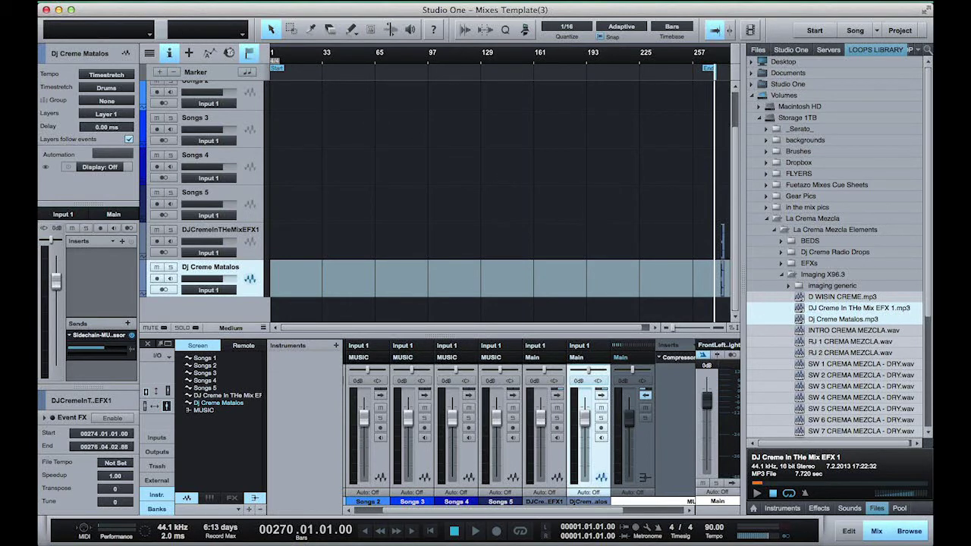
- Save the song as the user template 'Mixes Template 5', then close the song
click(144, 0)
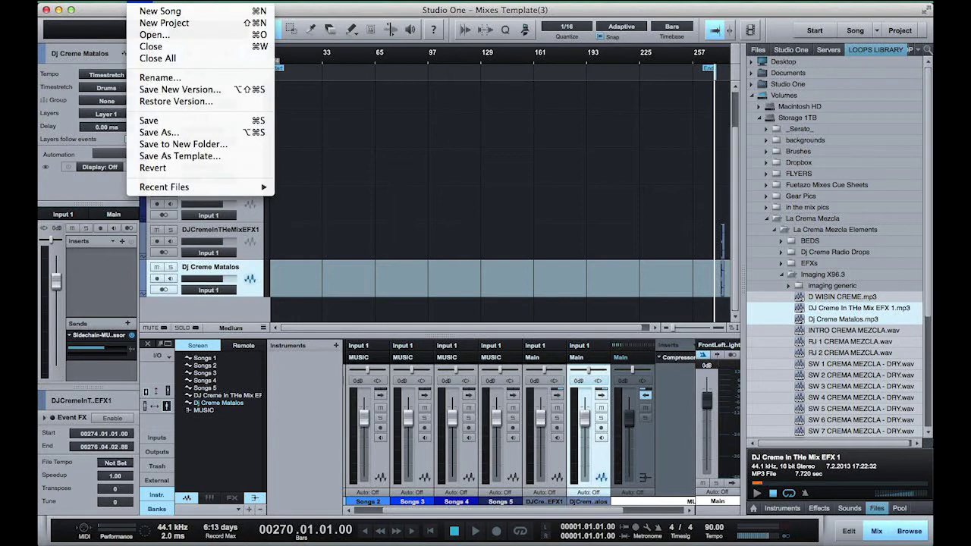
click(164, 155)
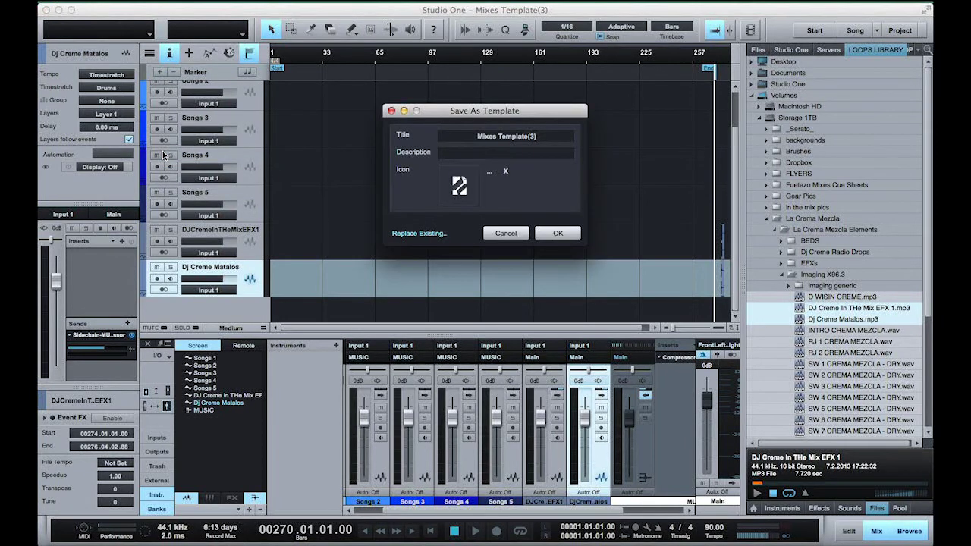
click(541, 137)
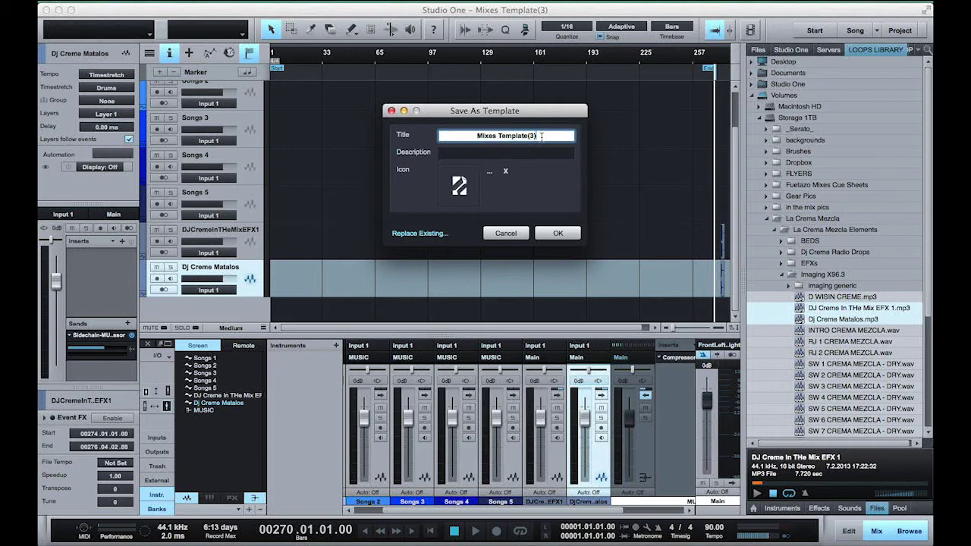
key(BackSpace)
key(BackSpace)
key(BackSpace)
text(5)
click(559, 233)
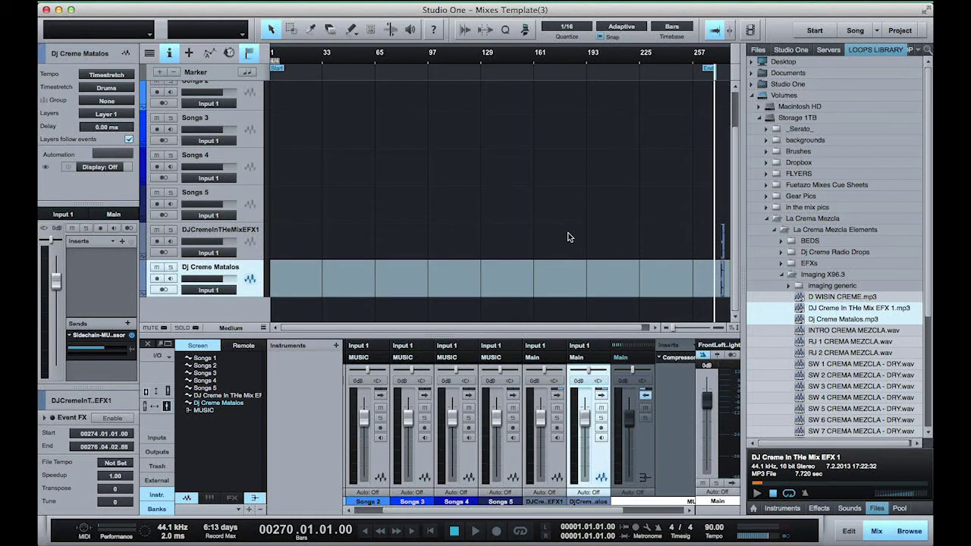
key(super+w)
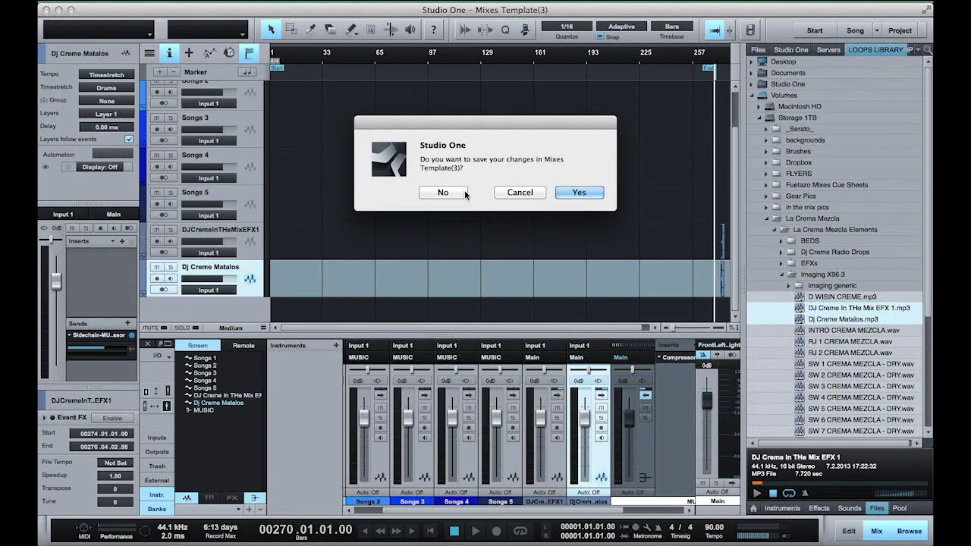
- Save the closing song, then create a new song from the User template Mixes Template 5
click(591, 192)
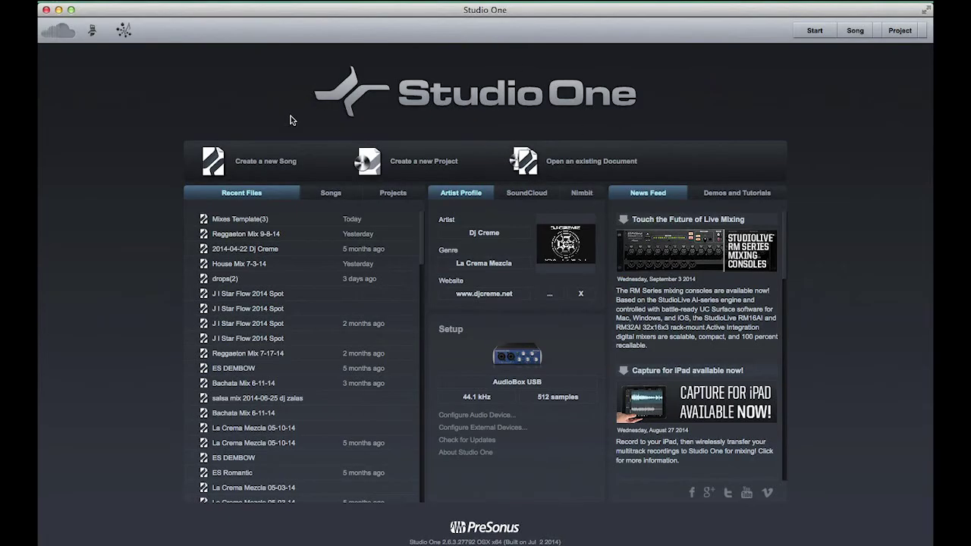
click(277, 162)
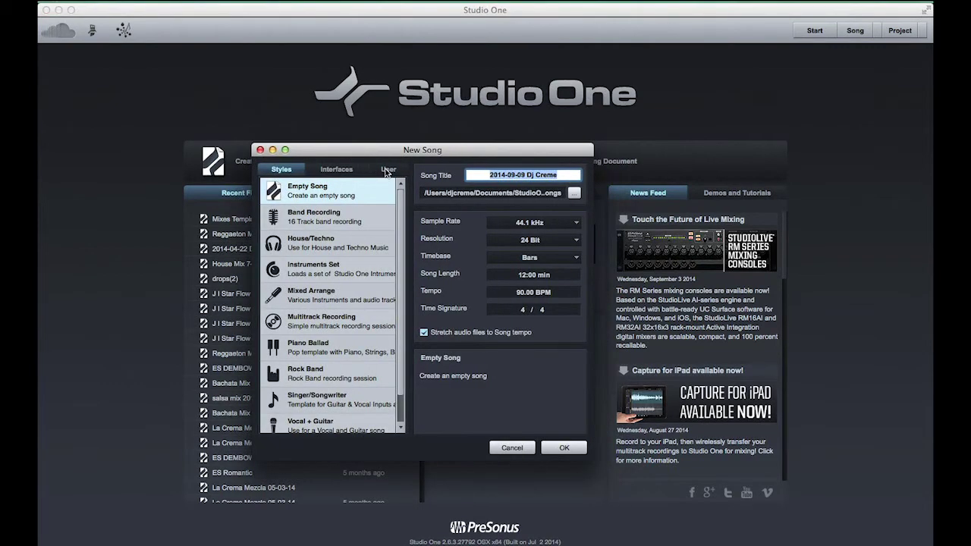
click(387, 169)
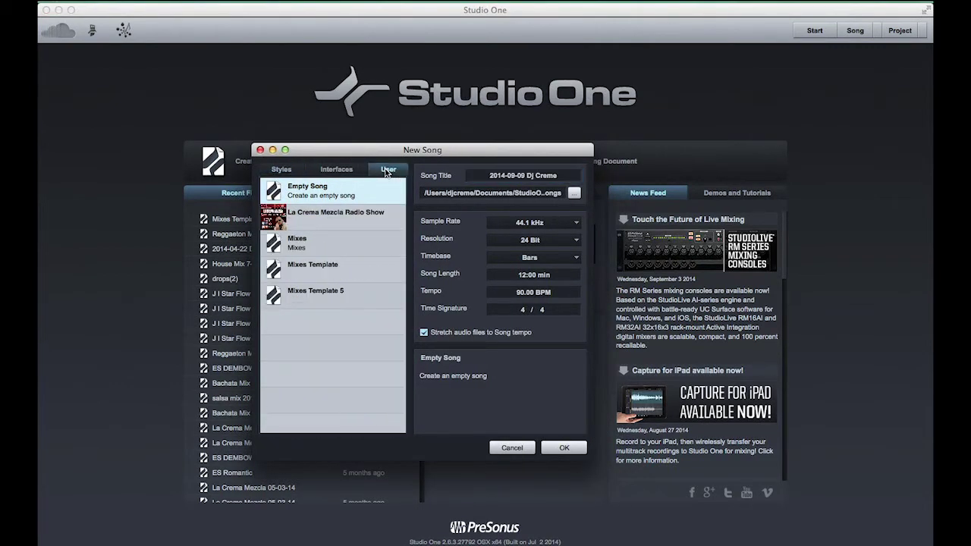
click(308, 297)
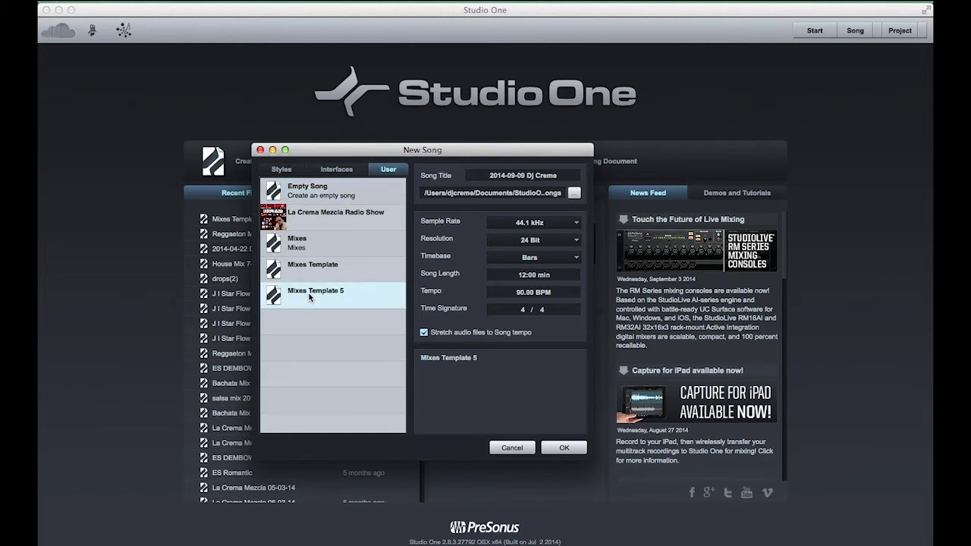
click(573, 447)
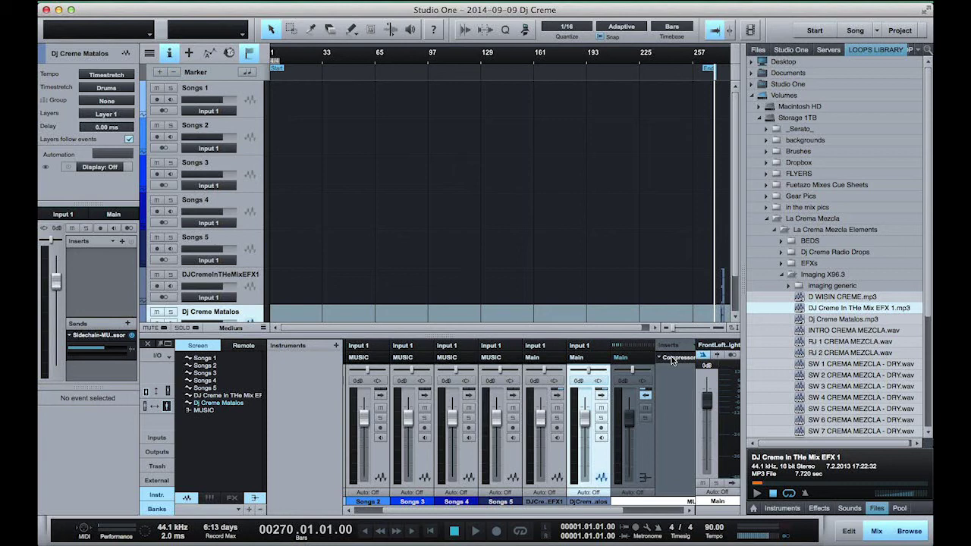
scroll(575, 202, down, 3)
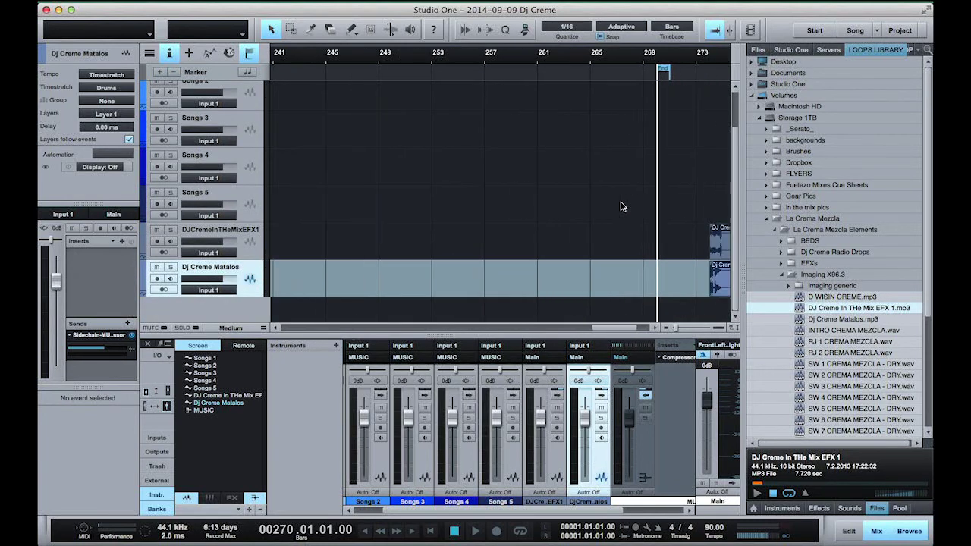
key(z)
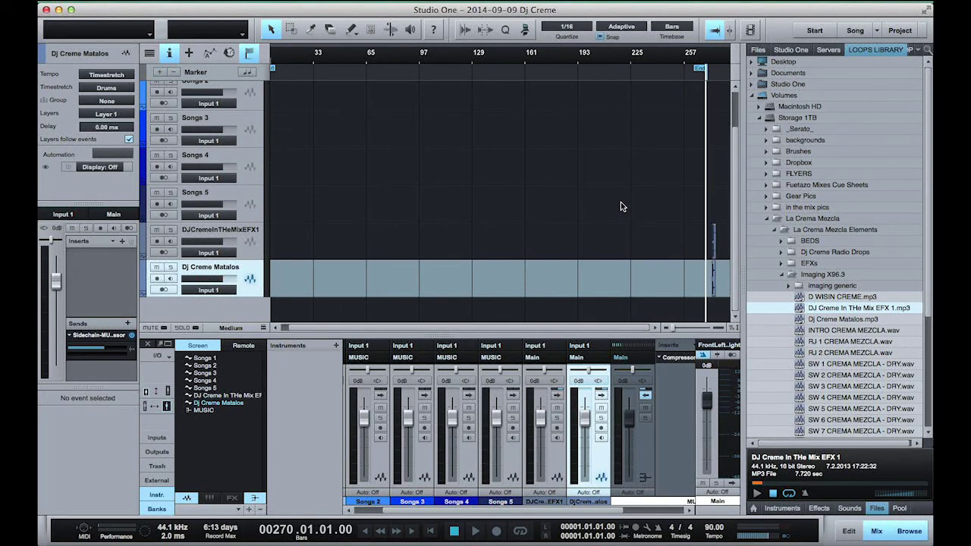